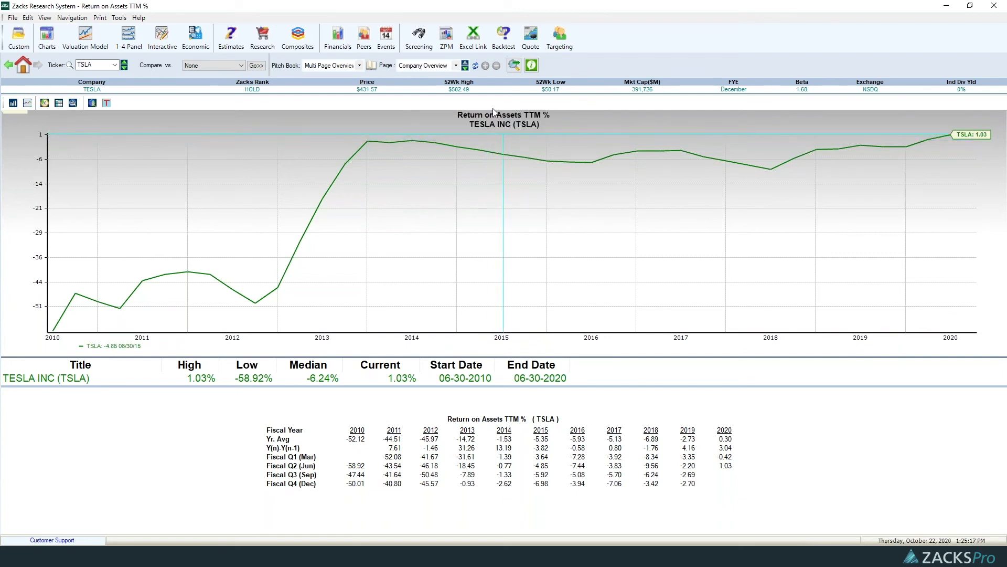
# Load the UBER ticker into the Return on Assets TTM % chart and view the metric's definition.
pyautogui.click(92, 65)
pyautogui.write('UBER')
pyautogui.press('Return')
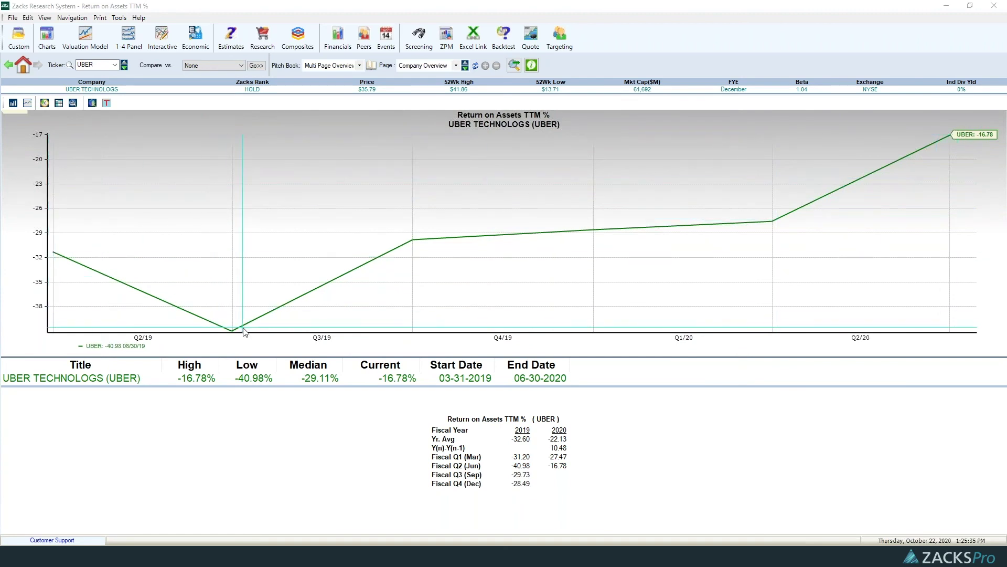
pyautogui.moveTo(474, 121)
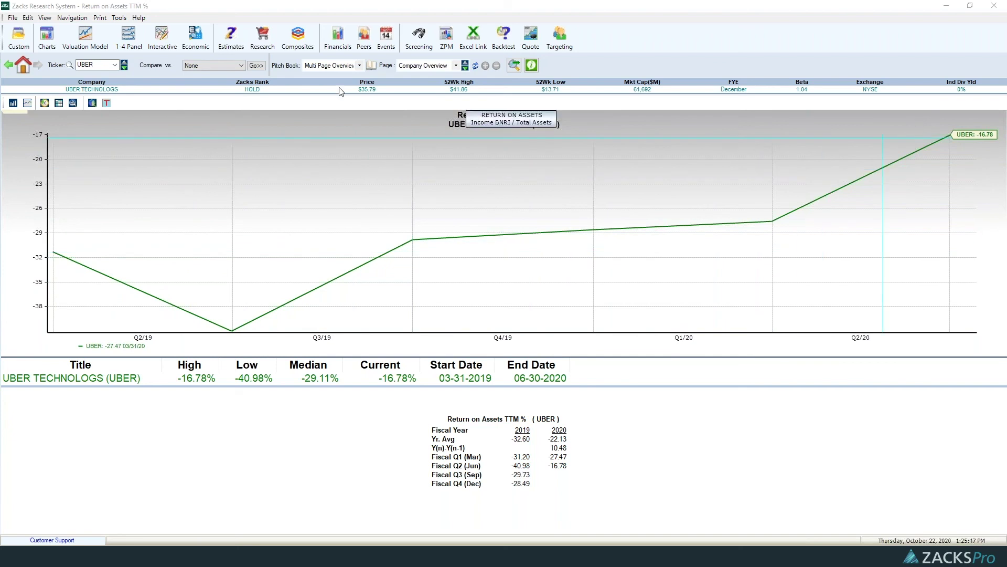
pyautogui.click(47, 38)
pyautogui.moveTo(105, 198)
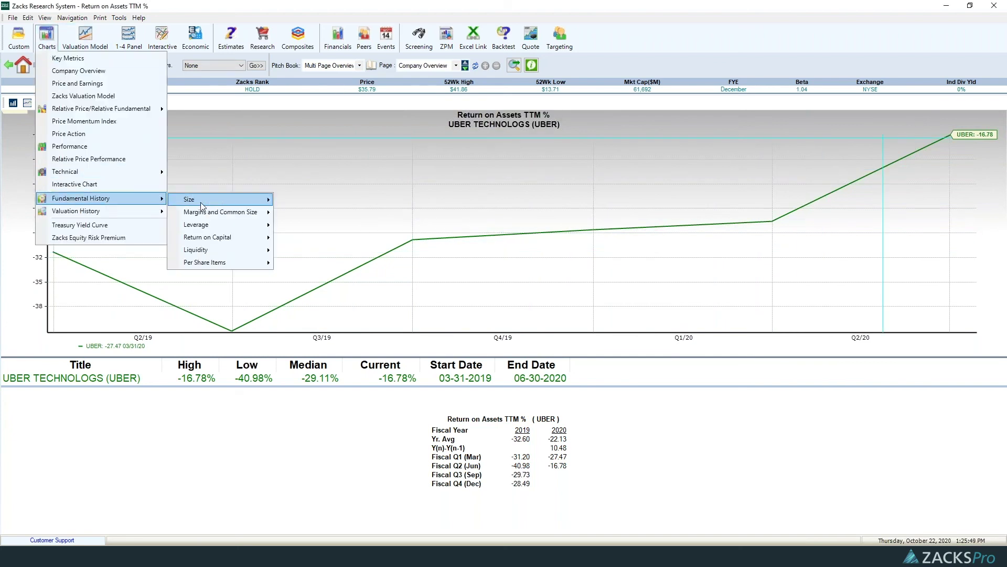
pyautogui.moveTo(220, 200)
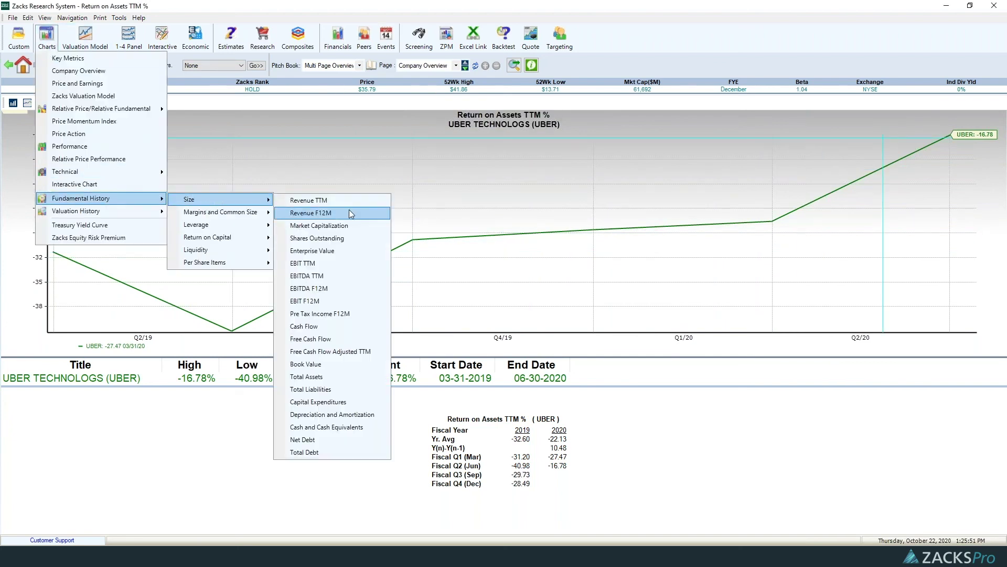
pyautogui.click(342, 162)
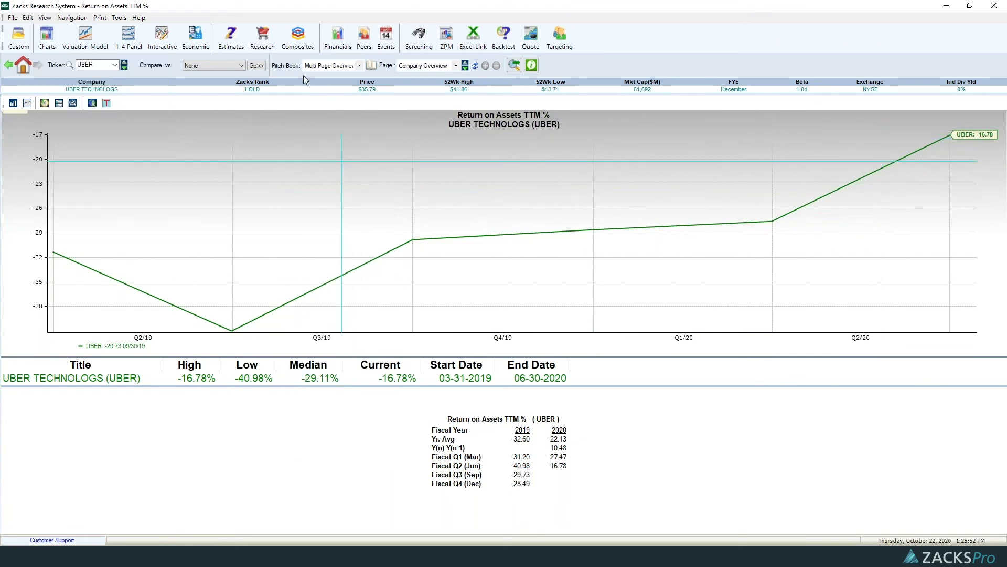
# Open the Summary Standardized Income Statement for UBER.
pyautogui.click(334, 42)
pyautogui.moveTo(342, 61)
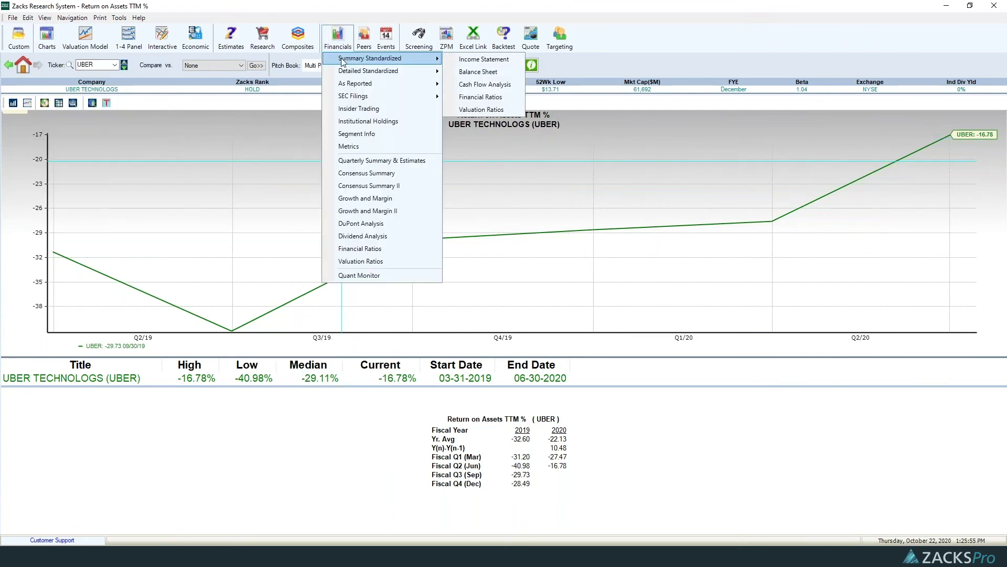
pyautogui.click(337, 37)
pyautogui.click(343, 42)
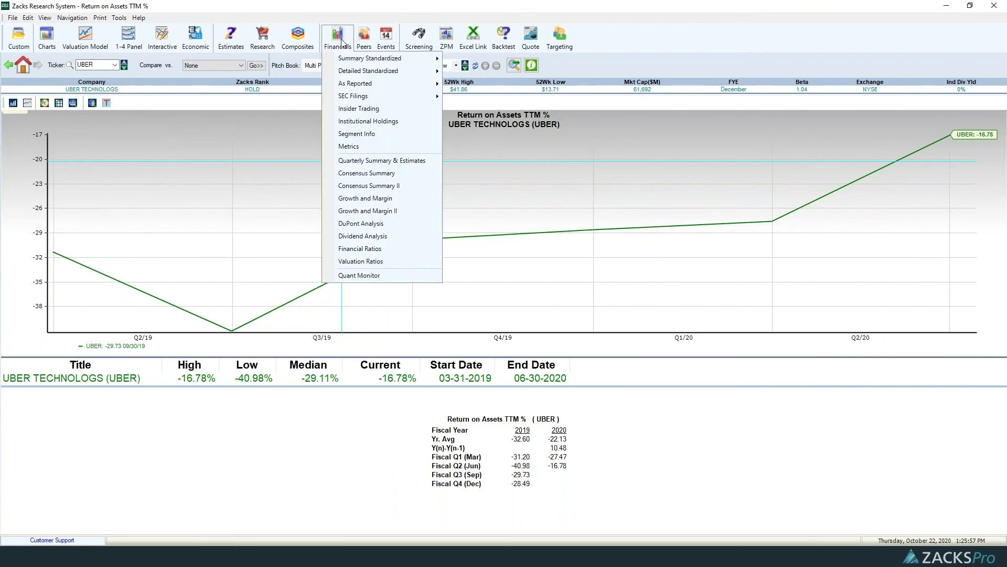
pyautogui.moveTo(349, 61)
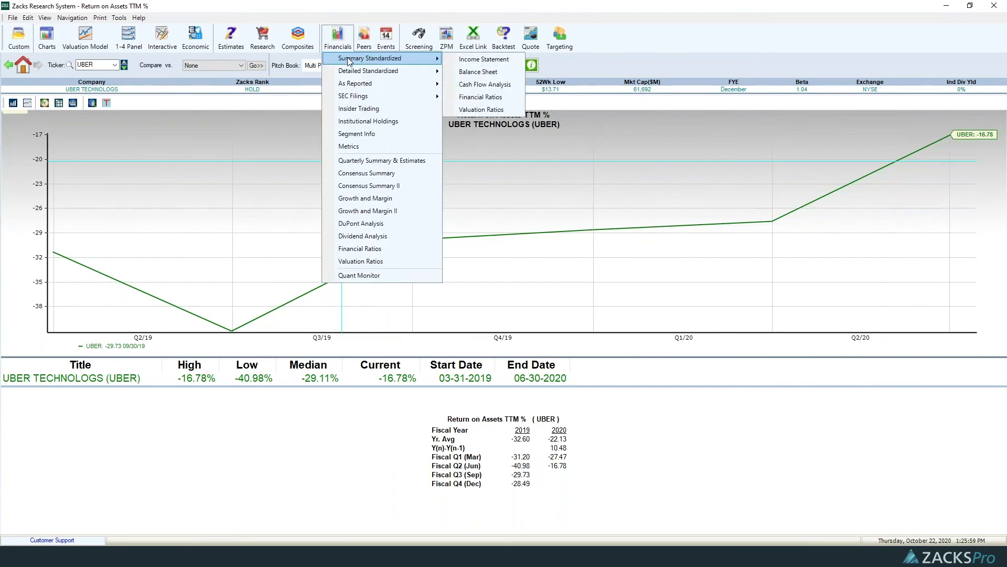
pyautogui.click(463, 60)
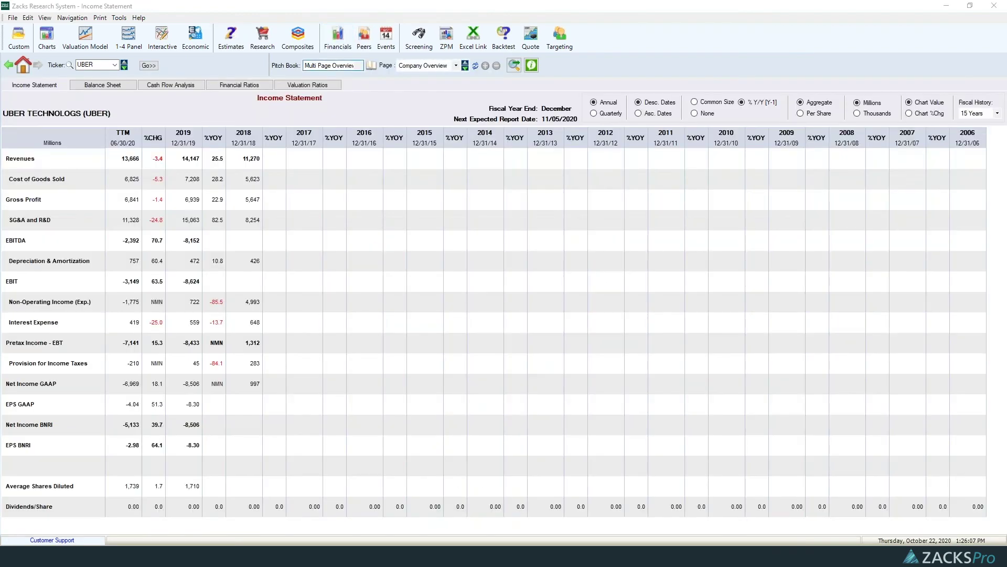
# Examine UBER's Revenues and EBITDA rows, comparing the trailing twelve months and their percent change with fiscal 2019.
pyautogui.click(180, 158)
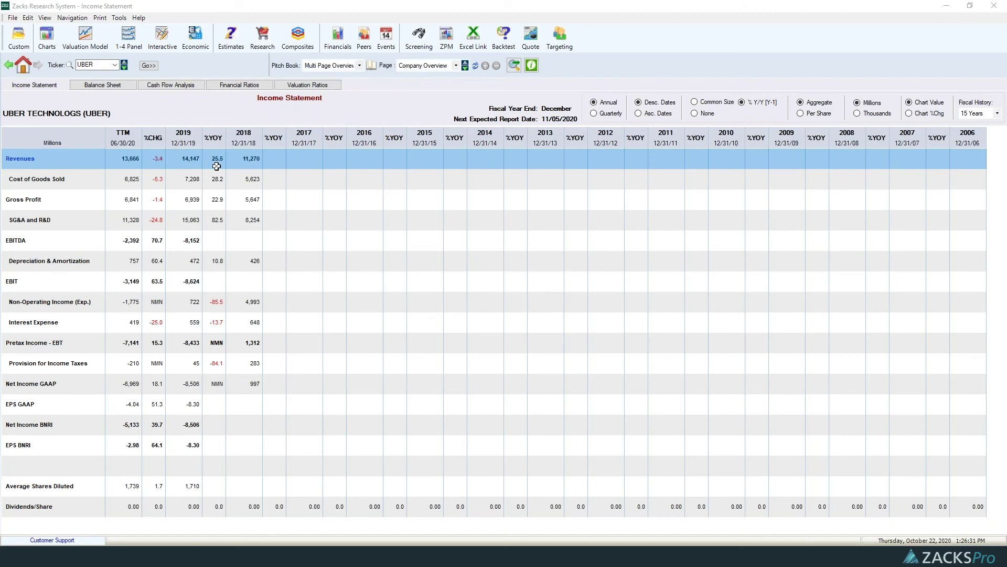
pyautogui.click(173, 182)
pyautogui.click(73, 242)
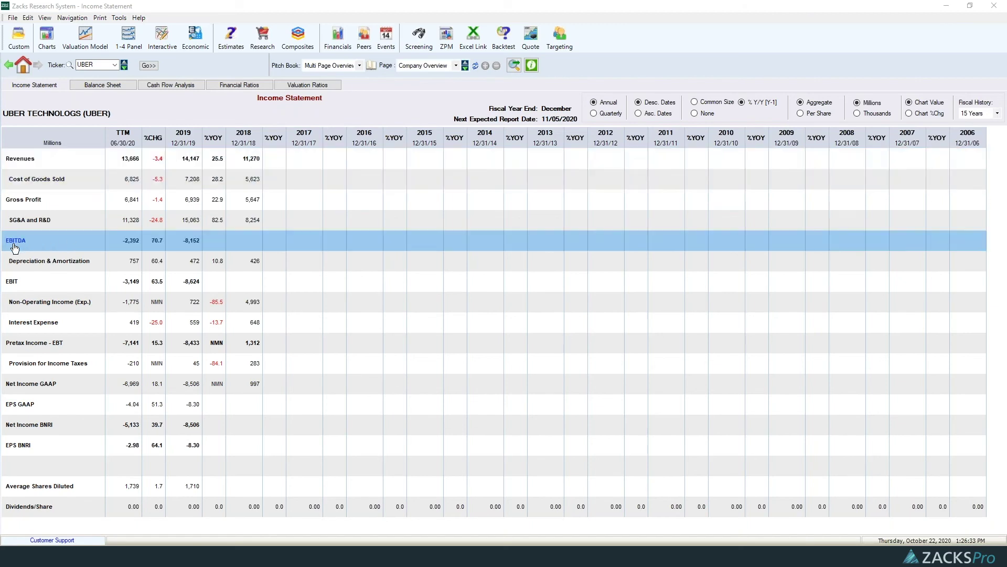
pyautogui.click(25, 180)
pyautogui.click(28, 247)
pyautogui.click(145, 253)
pyautogui.click(158, 239)
pyautogui.click(144, 254)
pyautogui.click(163, 240)
pyautogui.click(146, 222)
pyautogui.click(148, 239)
pyautogui.click(191, 199)
pyautogui.click(215, 165)
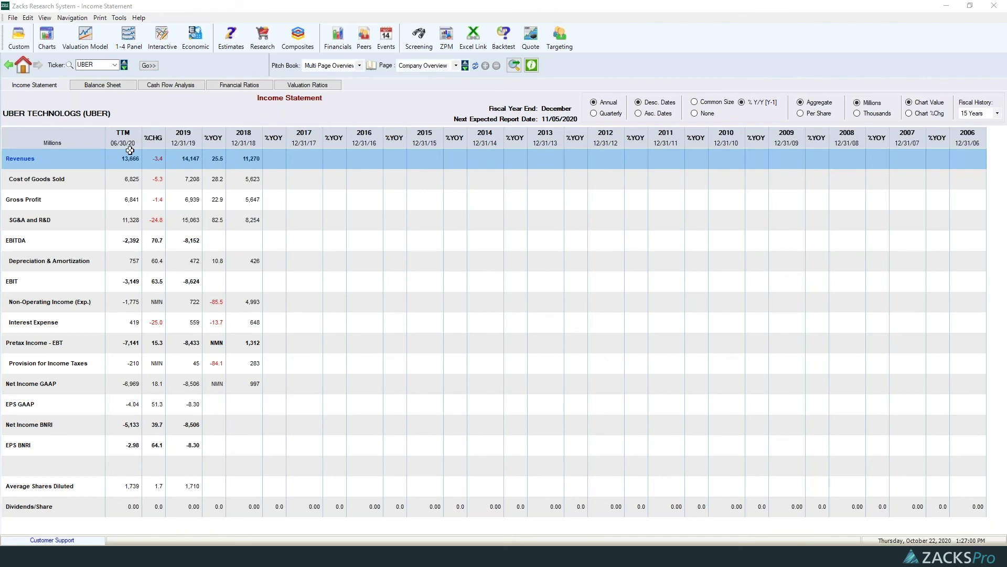
pyautogui.click(142, 173)
pyautogui.click(197, 164)
pyautogui.click(149, 242)
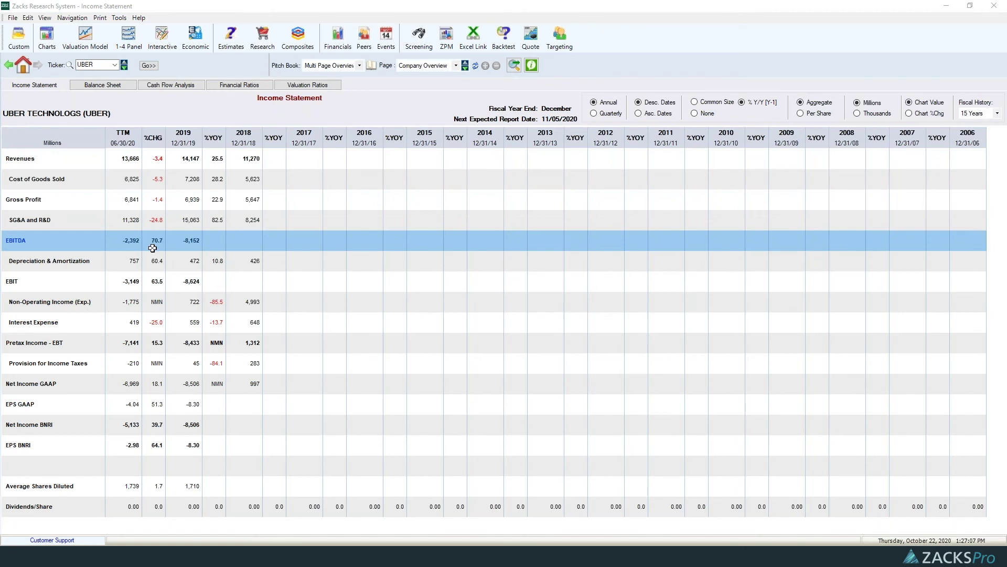
pyautogui.click(163, 227)
pyautogui.click(147, 244)
pyautogui.click(48, 256)
pyautogui.click(157, 243)
pyautogui.click(125, 254)
pyautogui.click(149, 237)
pyautogui.click(47, 163)
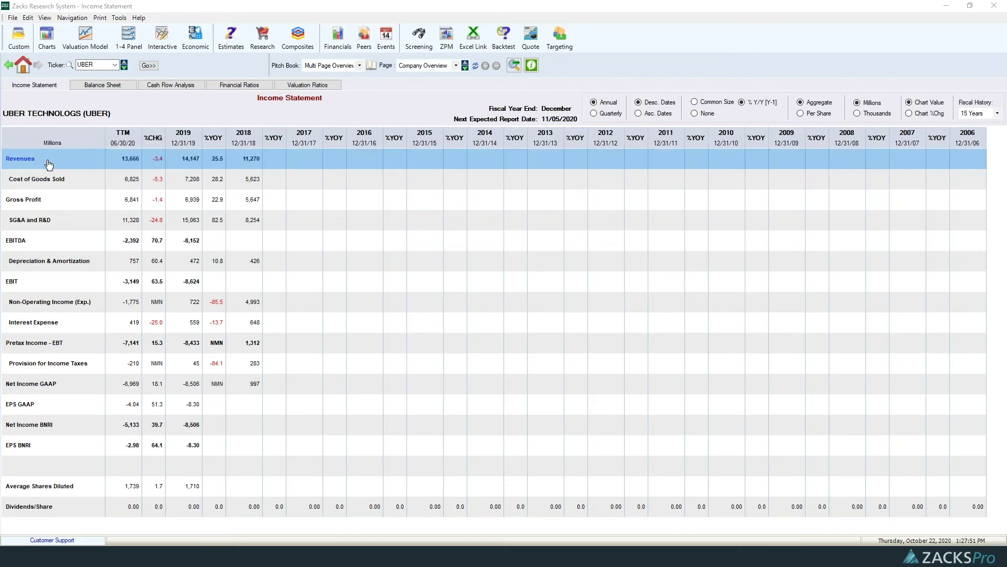
pyautogui.press('Down')
pyautogui.click(141, 165)
pyautogui.moveTo(90, 171); pyautogui.dragTo(28, 244)
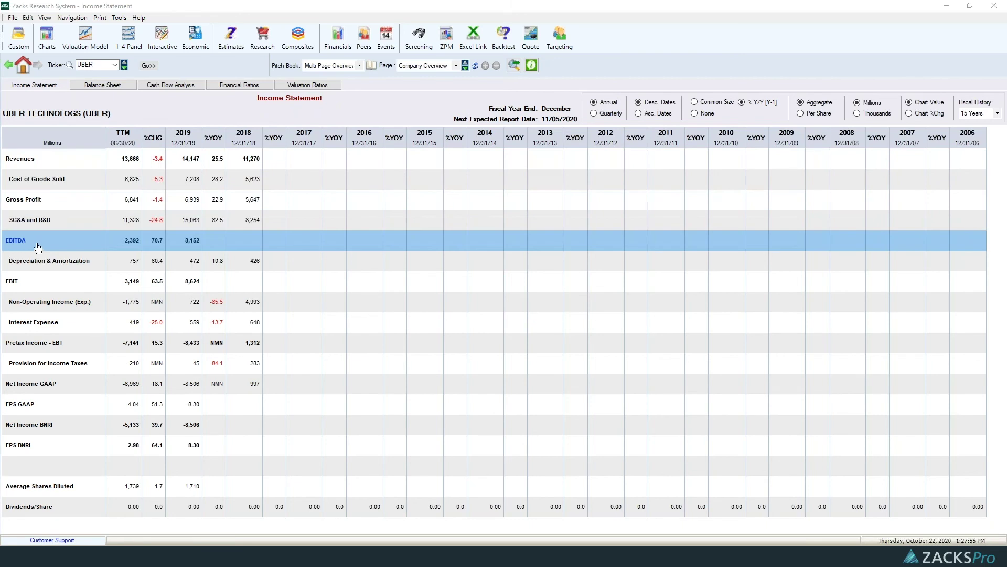
pyautogui.click(24, 227)
pyautogui.click(12, 236)
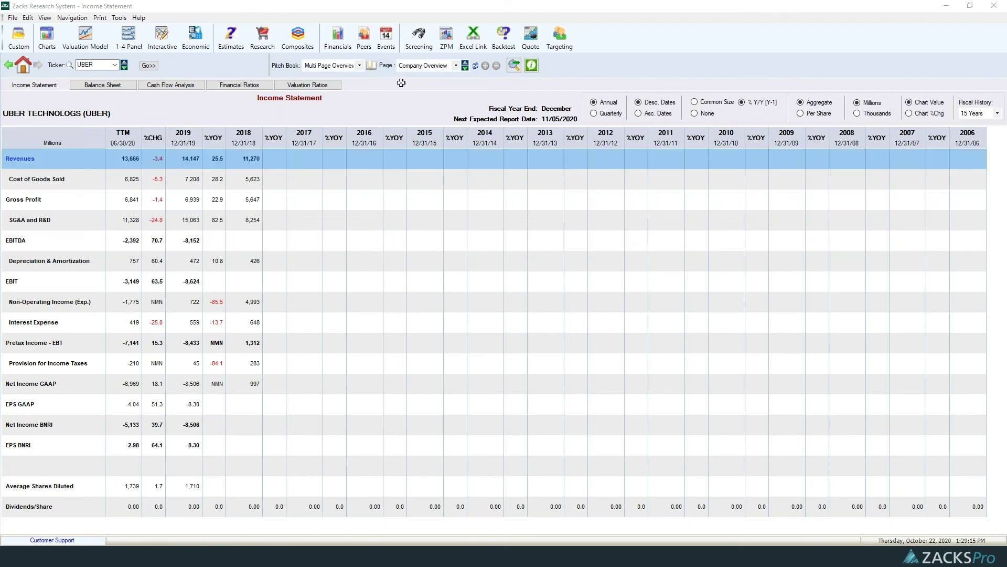
# Open the Growth and Margin II report and review the annual revenues per share for 2020 through 2022.
pyautogui.click(334, 47)
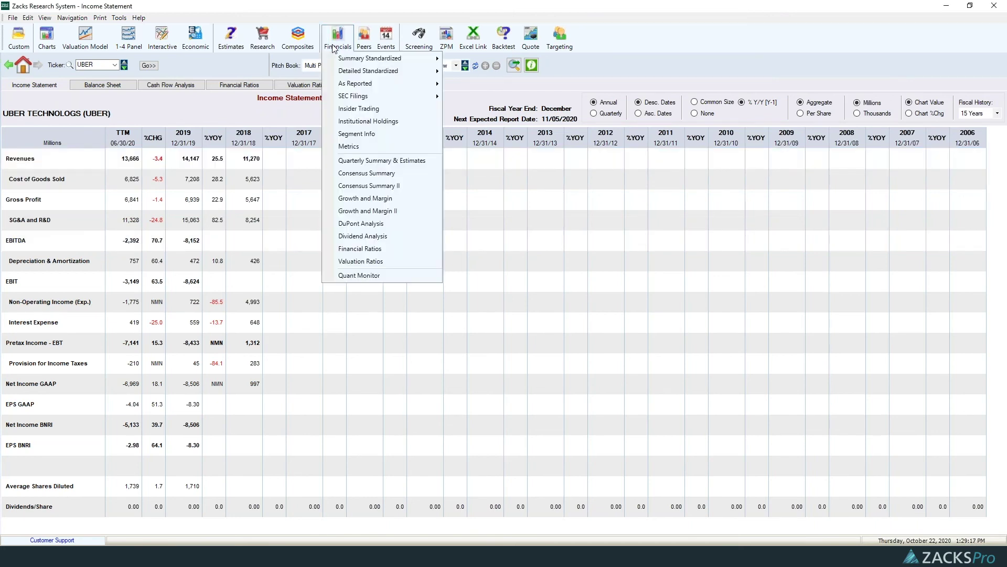
pyautogui.click(370, 211)
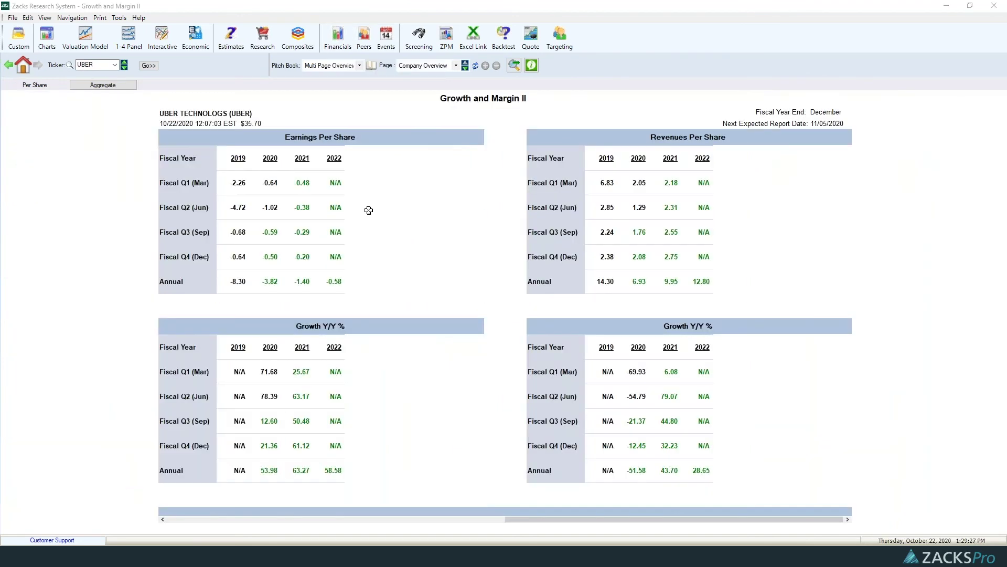
pyautogui.click(662, 281)
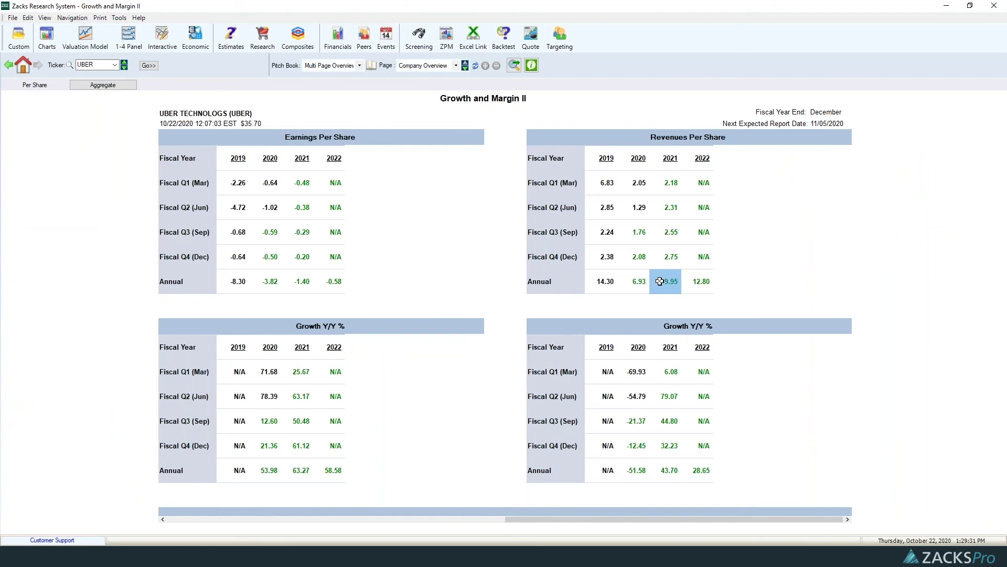
pyautogui.click(641, 286)
pyautogui.click(674, 283)
pyautogui.click(704, 282)
# Examine annual year-over-year revenue growth for 2020 through 2022 alongside annual revenues per share for 2021 and 2022.
pyautogui.click(663, 469)
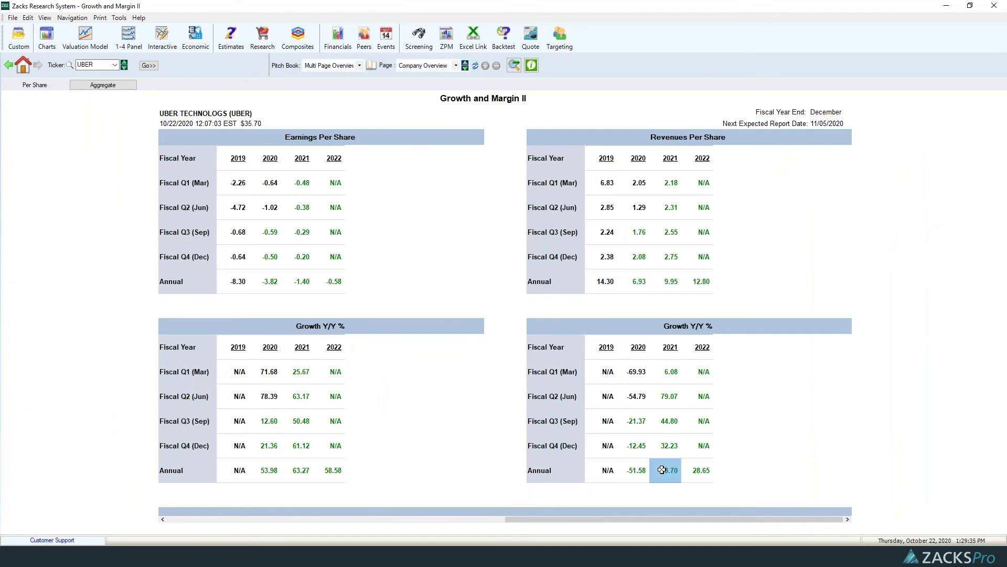
pyautogui.click(636, 470)
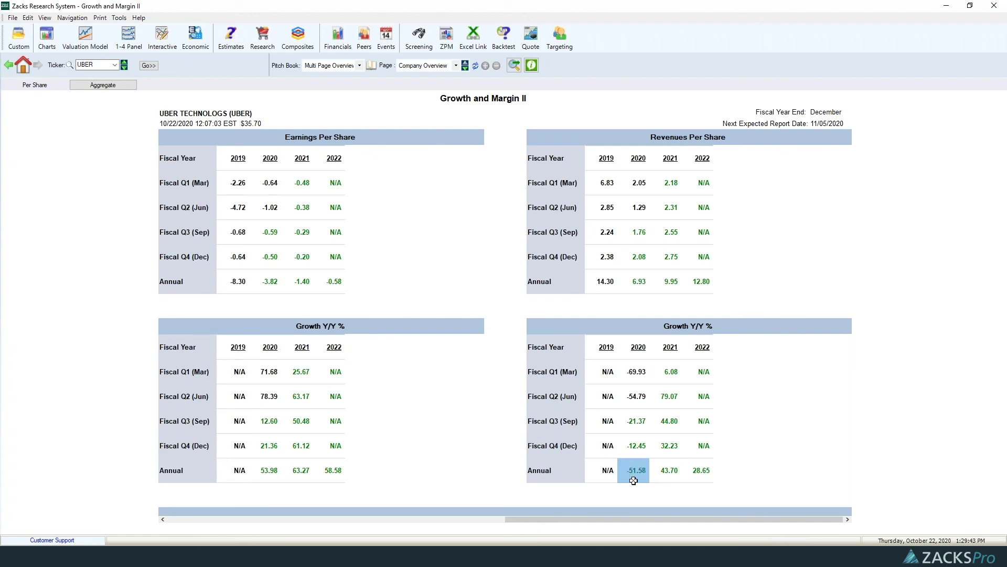
pyautogui.click(674, 476)
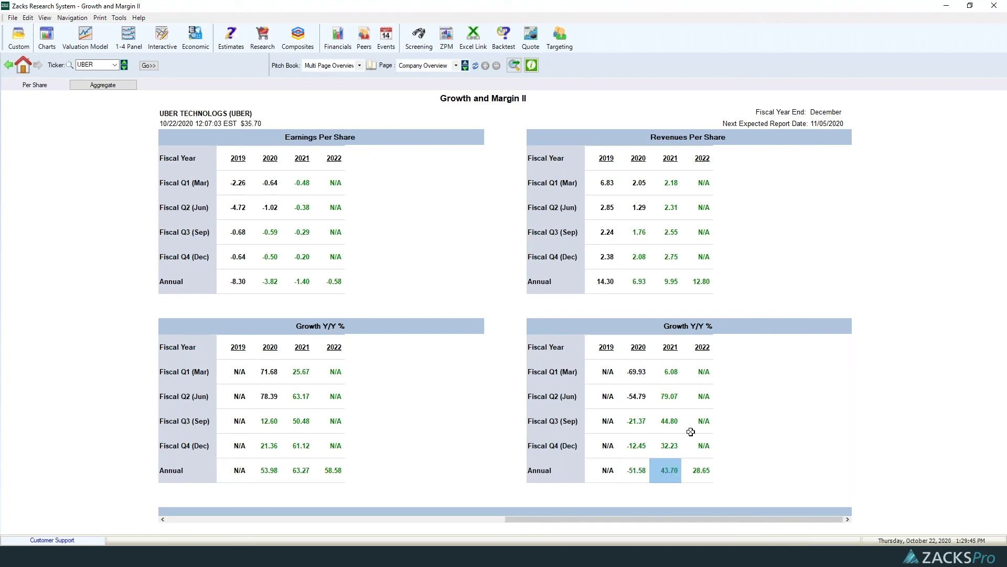
pyautogui.click(702, 465)
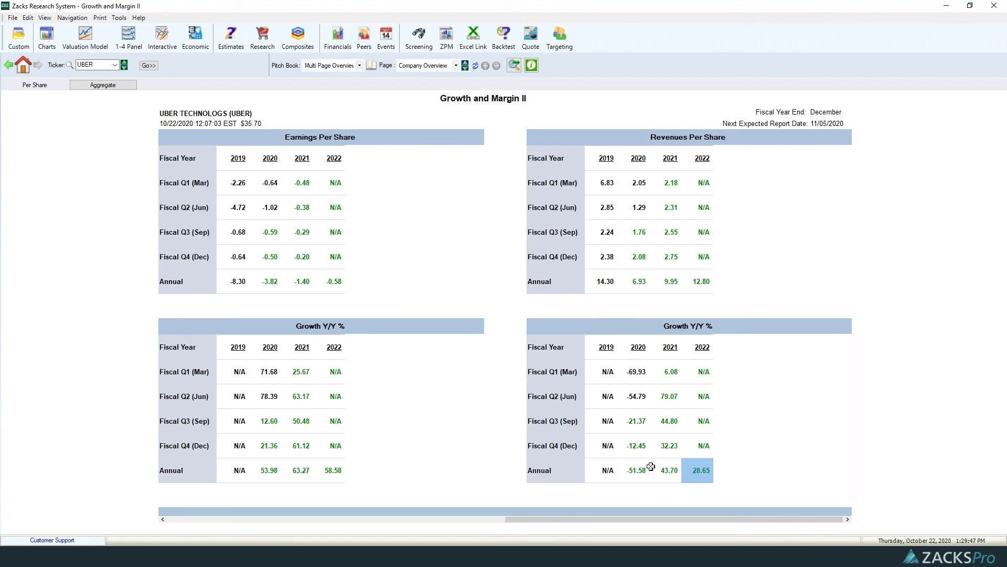
pyautogui.click(660, 468)
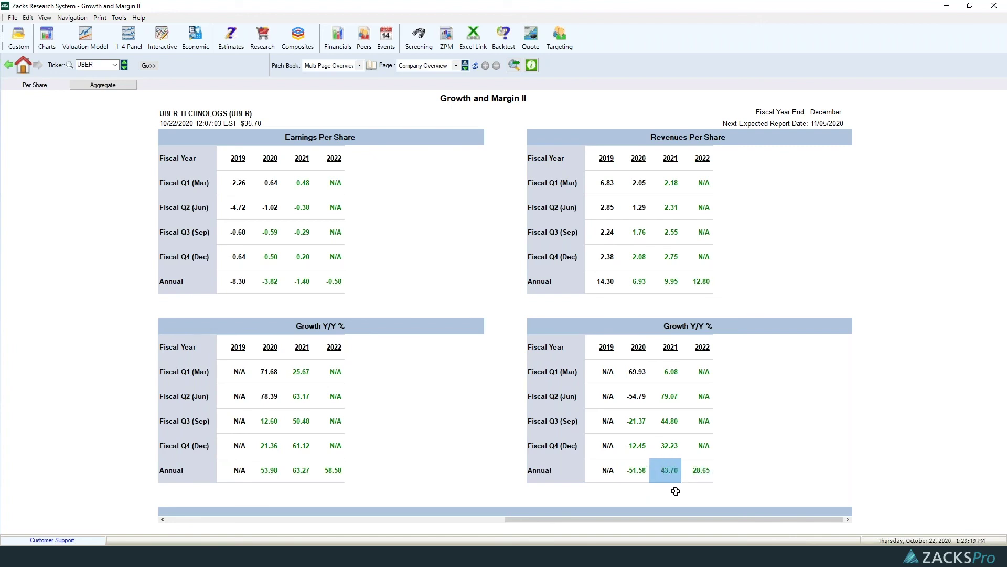
pyautogui.click(699, 470)
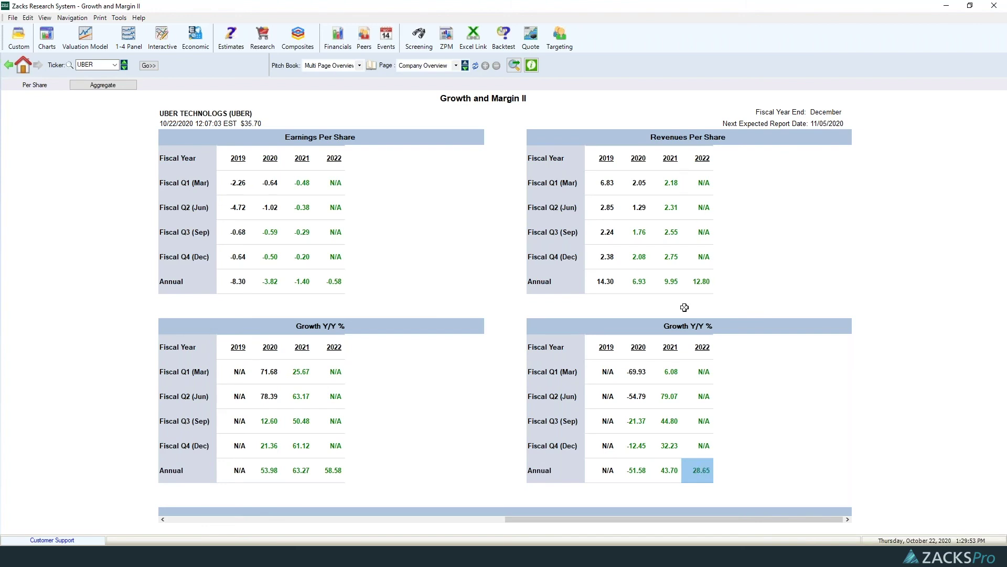
pyautogui.moveTo(672, 273); pyautogui.dragTo(721, 285)
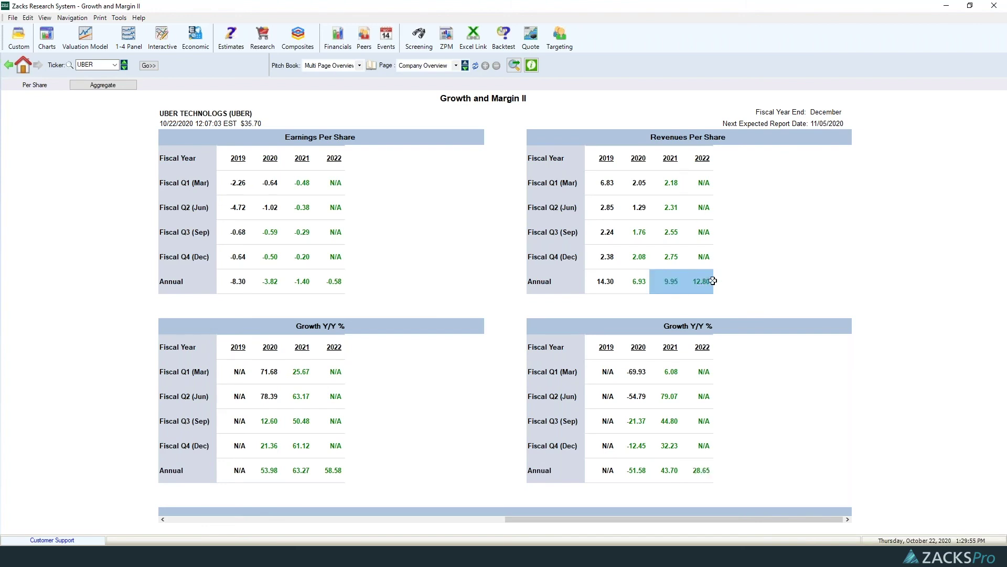
pyautogui.click(690, 275)
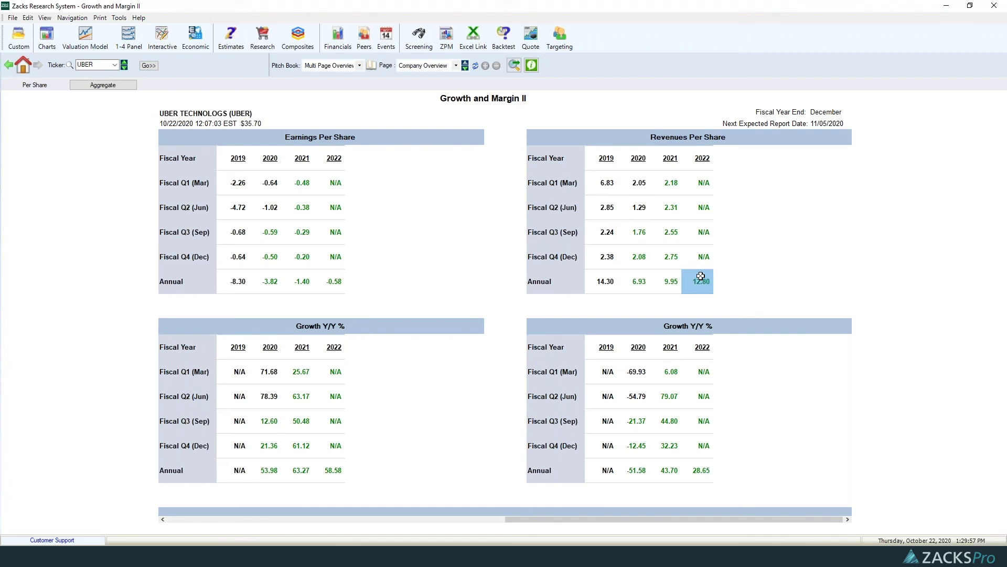
# Compare annual earnings per share growth for 2021 and 2022 with revenue growth, and review the Earnings Per Share table.
pyautogui.click(301, 471)
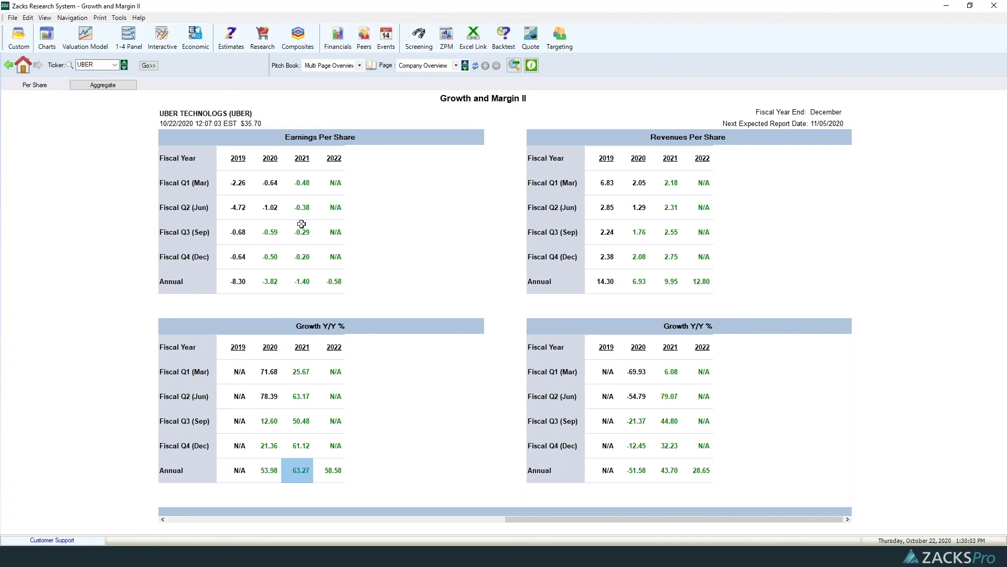
pyautogui.click(308, 185)
pyautogui.click(303, 474)
pyautogui.click(337, 473)
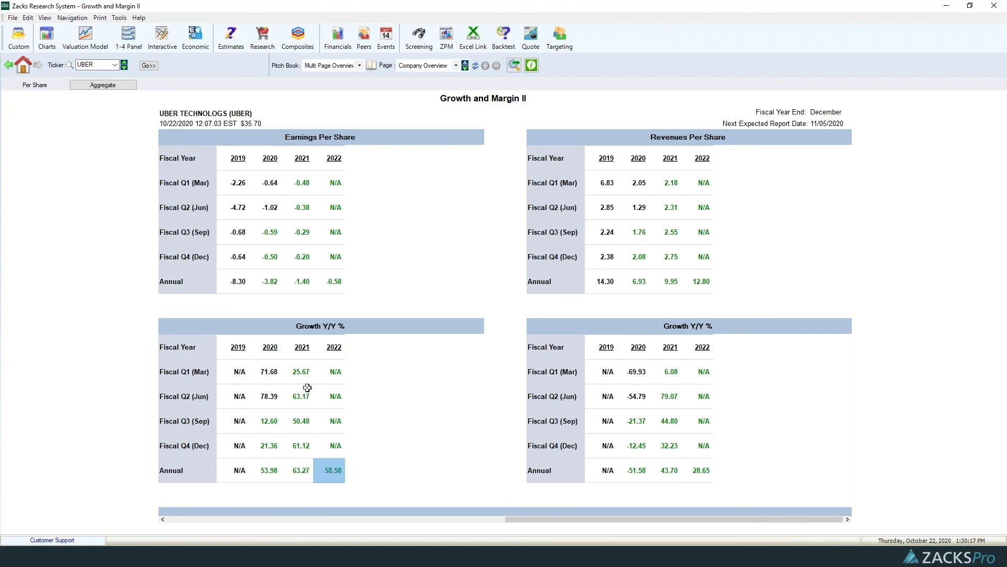
pyautogui.moveTo(663, 470); pyautogui.dragTo(704, 471)
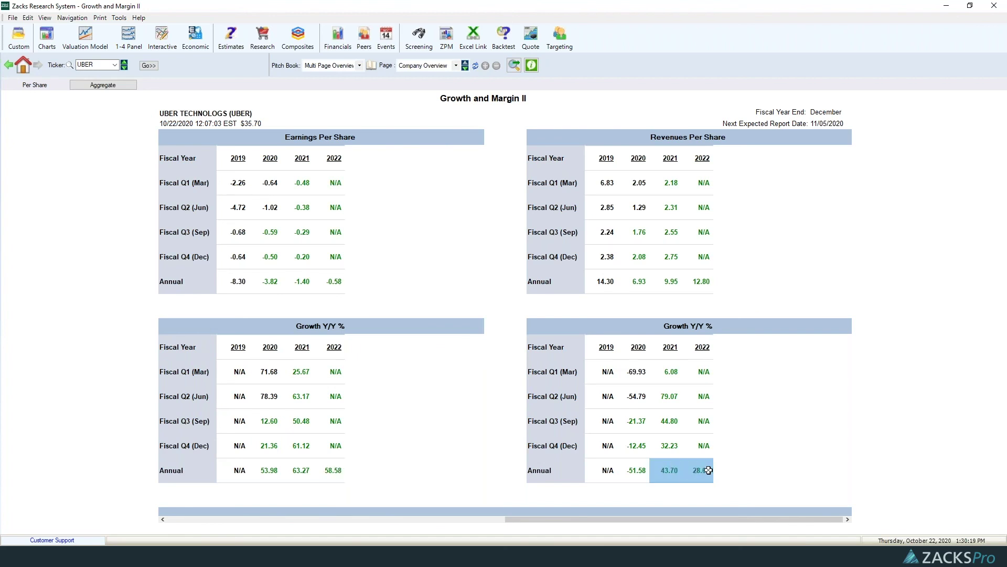
pyautogui.moveTo(637, 472); pyautogui.dragTo(682, 474)
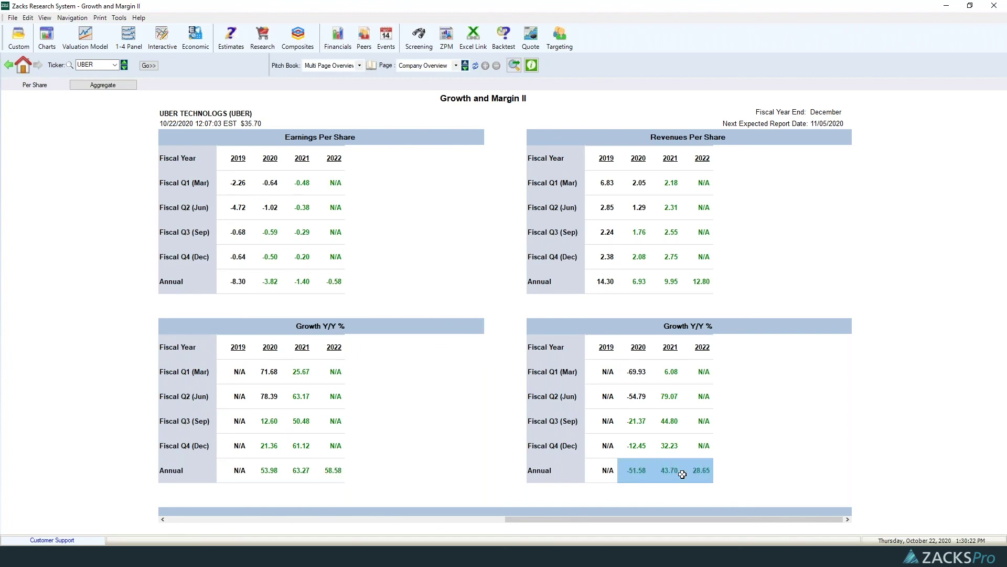
pyautogui.click(710, 474)
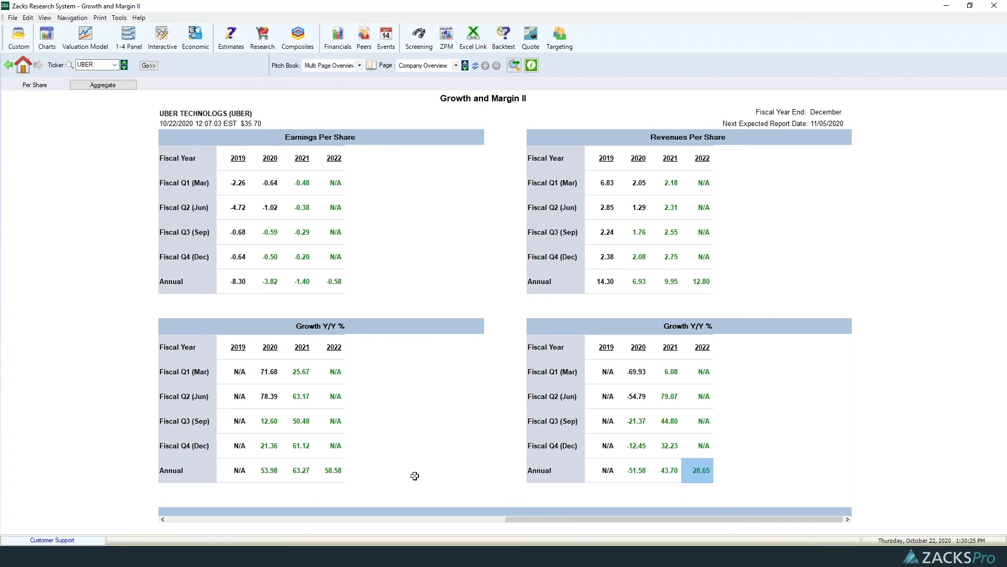
pyautogui.click(307, 473)
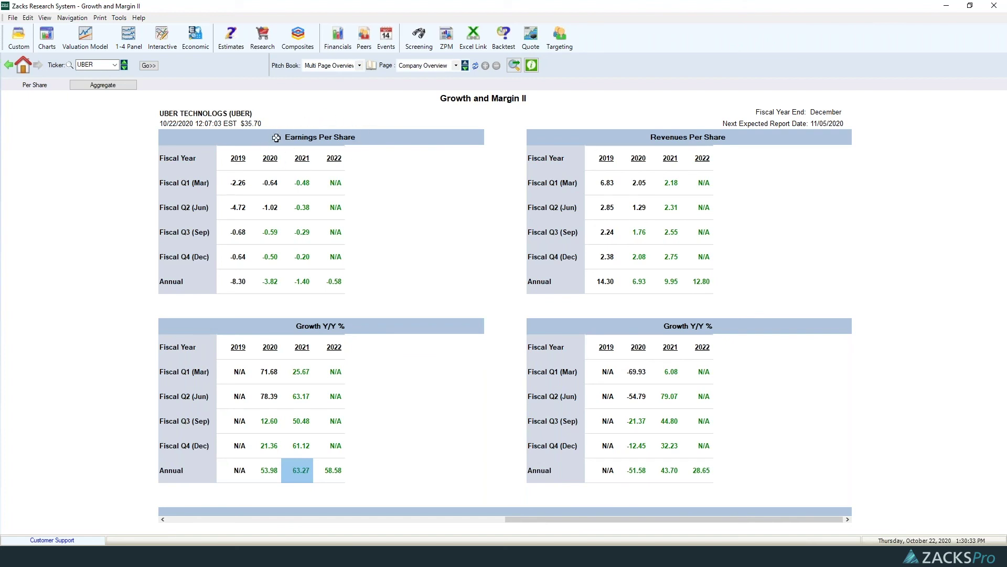
pyautogui.moveTo(237, 158); pyautogui.dragTo(407, 299)
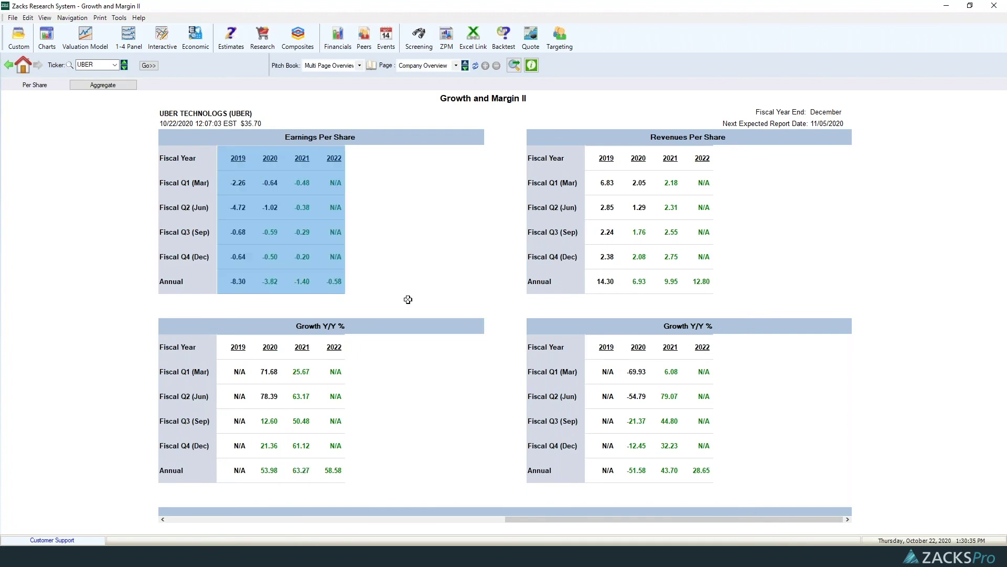
pyautogui.click(320, 275)
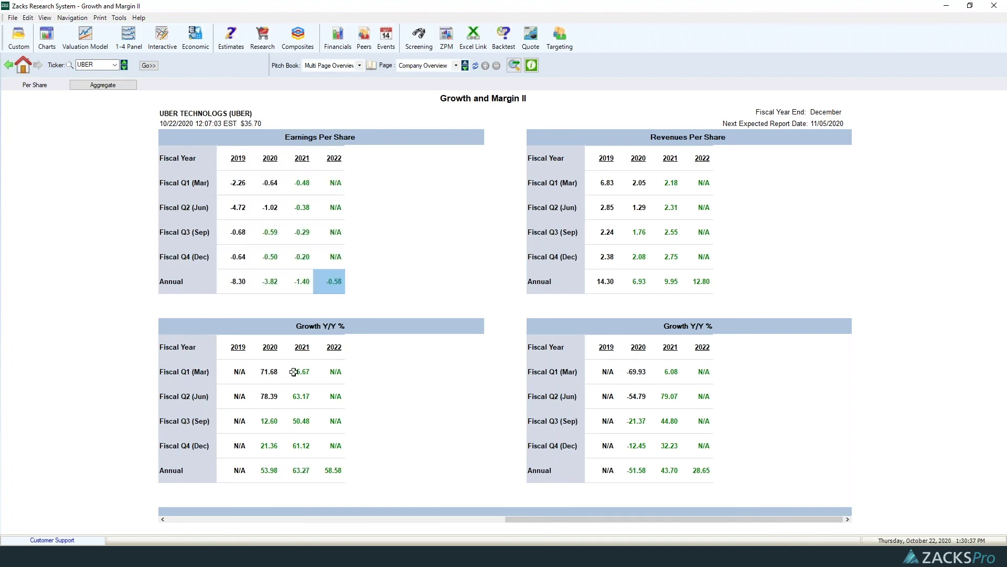
# Review UBER's first-quarter 2021 and annual 2021 and 2022 earnings per share, along with annual year-over-year earnings growth for 2021.
pyautogui.click(302, 180)
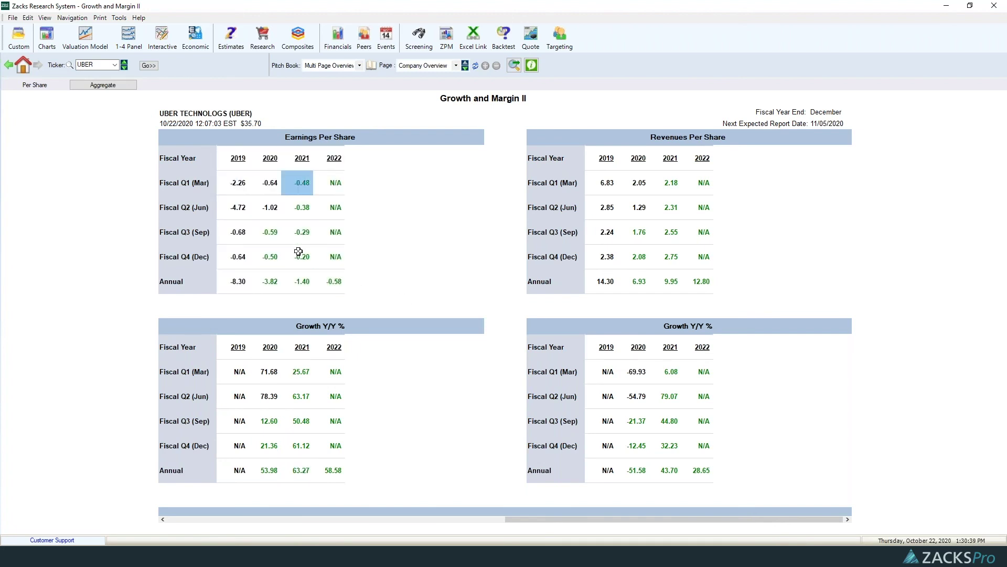
pyautogui.click(300, 284)
pyautogui.click(326, 285)
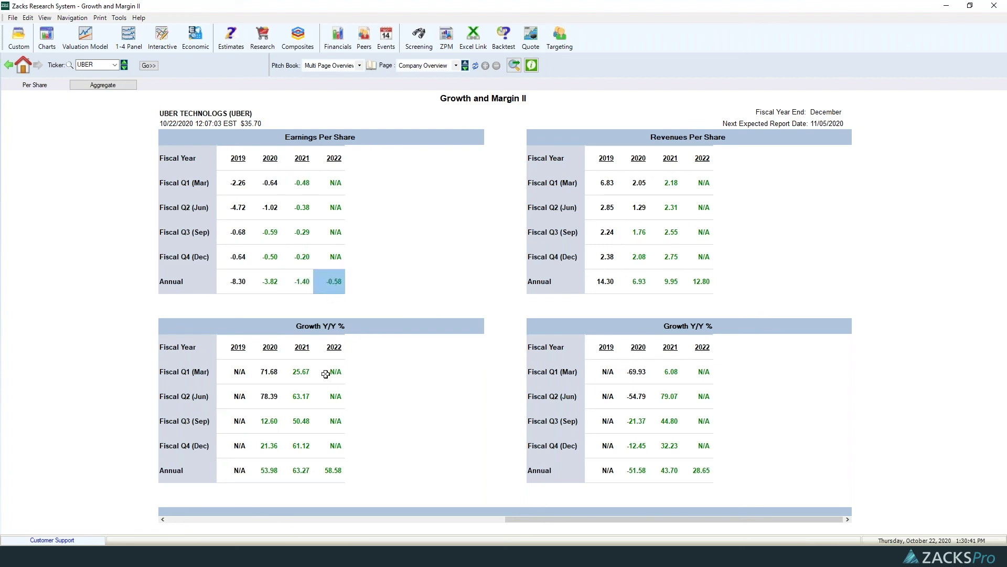
pyautogui.click(299, 474)
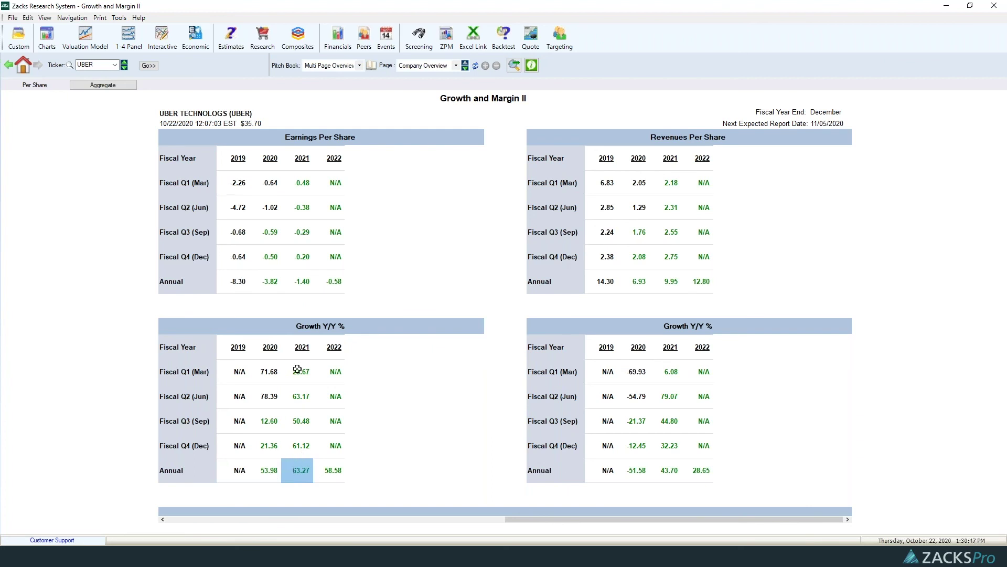
pyautogui.click(304, 284)
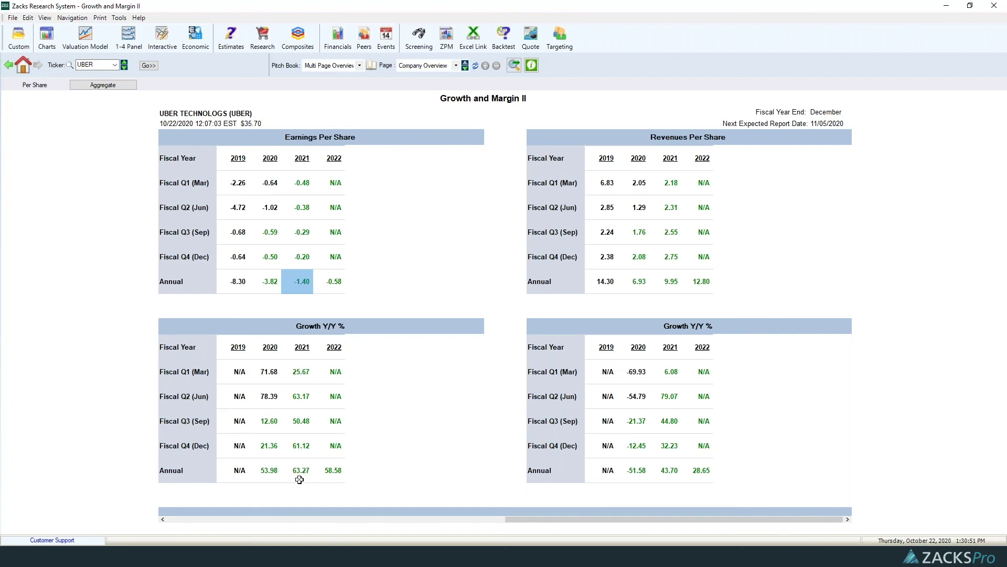
# Compare the annual year-over-year revenue per share growth for 2021 and 2022 with earnings per share growth for the same years.
pyautogui.click(670, 471)
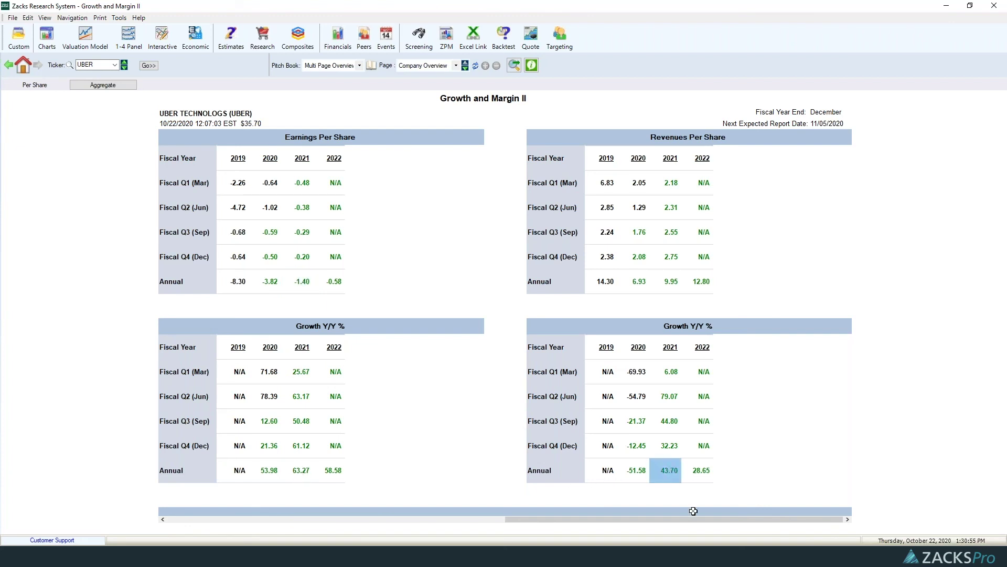
pyautogui.click(690, 475)
pyautogui.moveTo(674, 474); pyautogui.dragTo(704, 475)
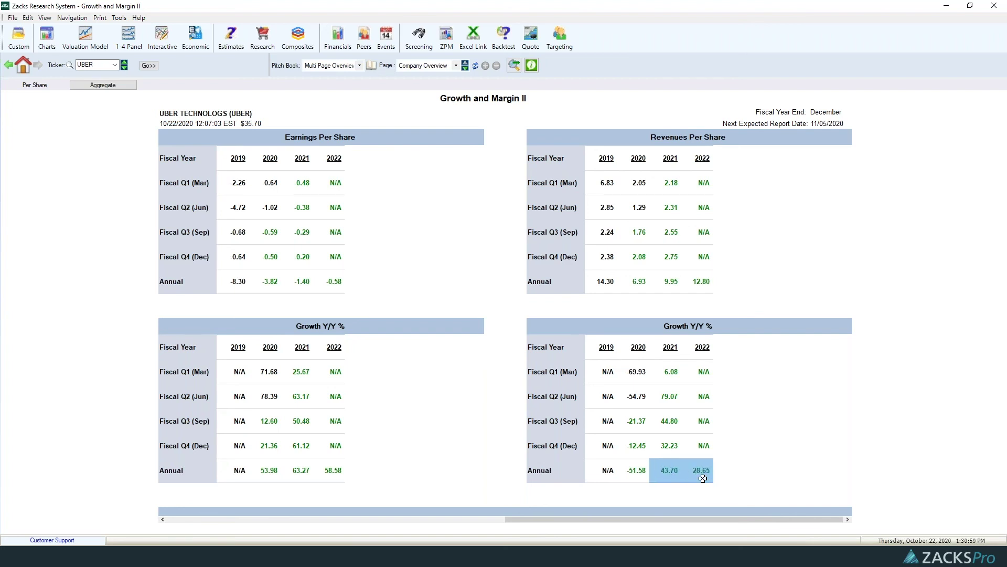
pyautogui.click(703, 478)
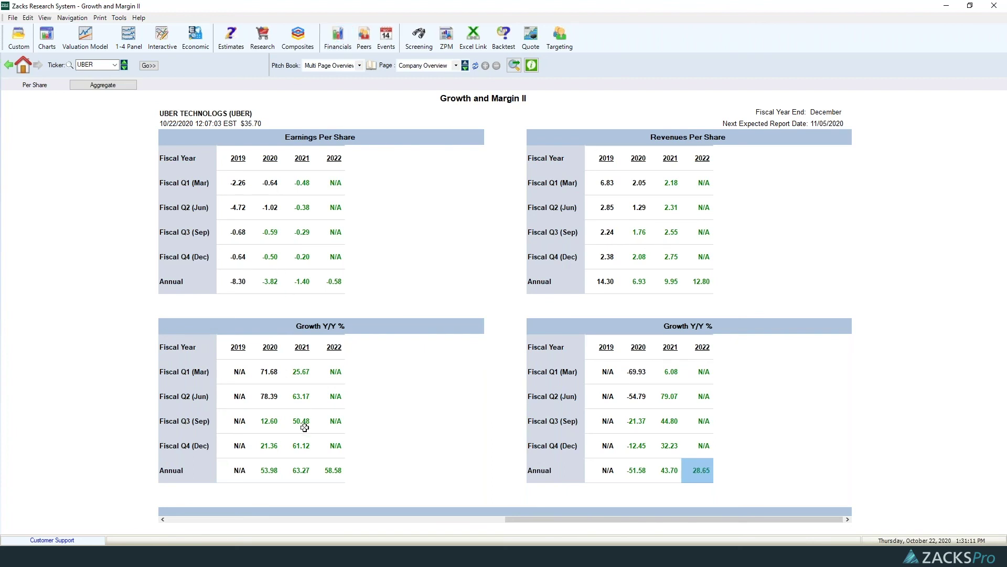
pyautogui.click(295, 468)
pyautogui.moveTo(295, 467); pyautogui.dragTo(335, 467)
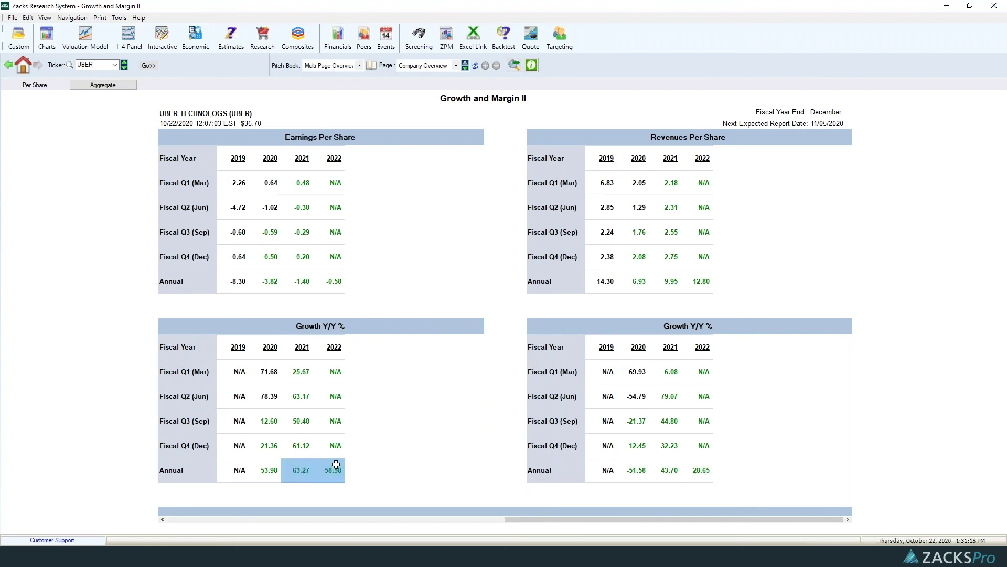
pyautogui.moveTo(674, 471); pyautogui.dragTo(744, 473)
pyautogui.click(697, 469)
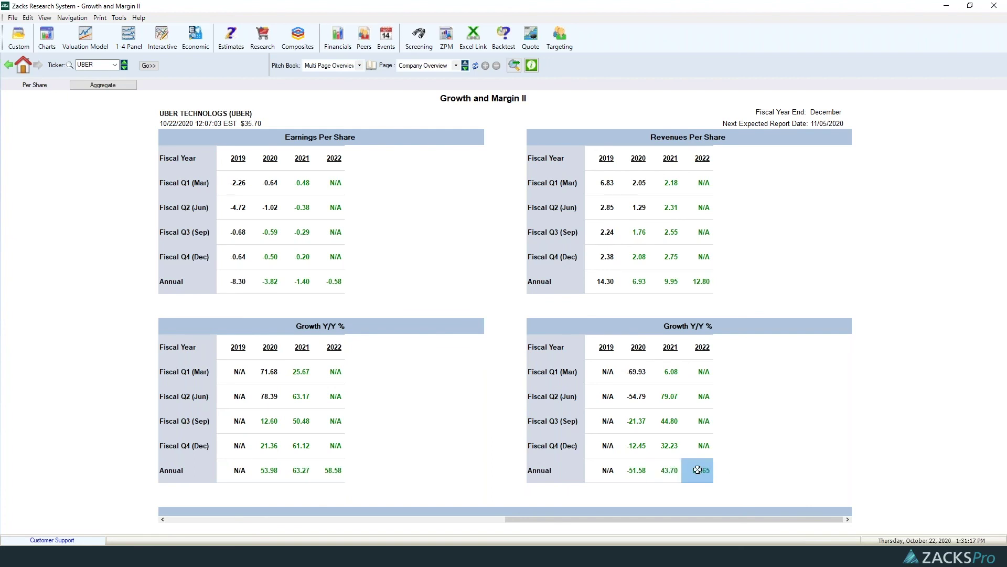
# Open UBER's Return on Assets TTM % chart from the Return on Capital fundamental history.
pyautogui.click(42, 44)
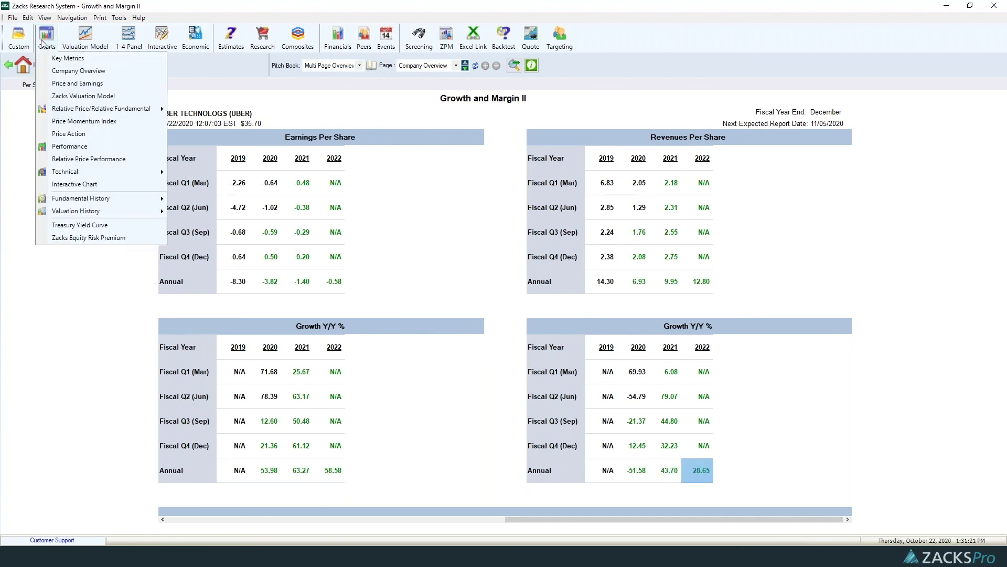
pyautogui.moveTo(95, 199)
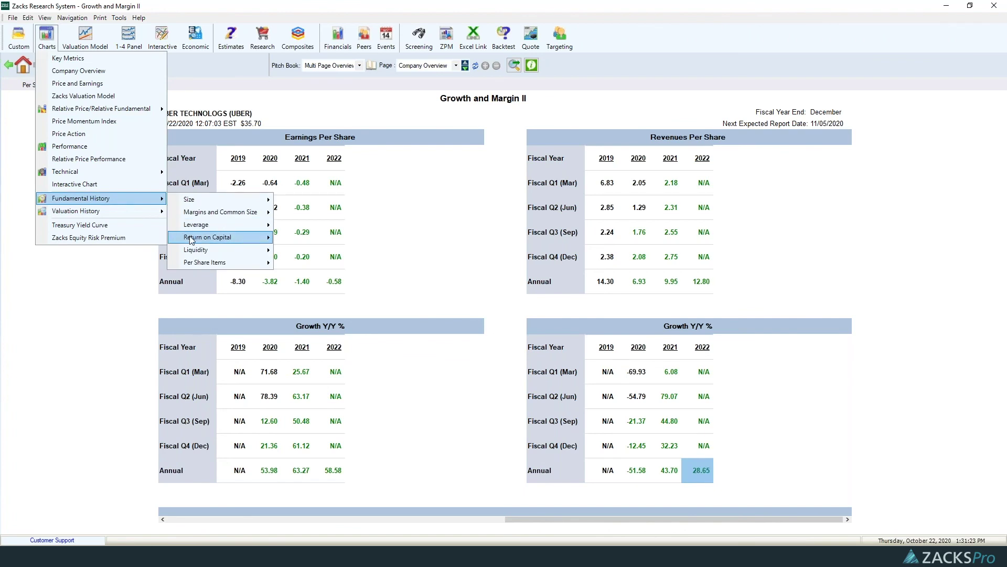
pyautogui.moveTo(191, 240)
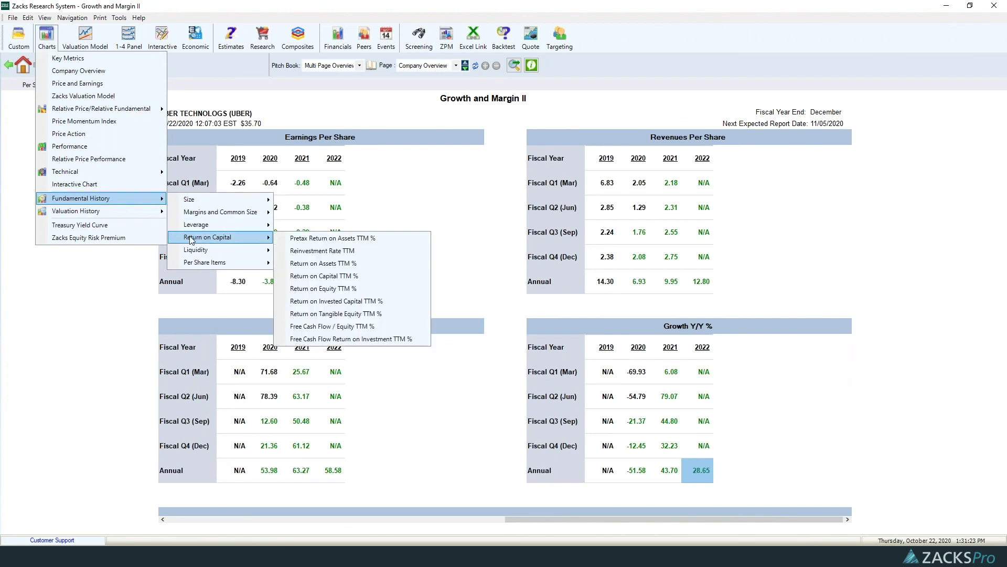
pyautogui.click(323, 264)
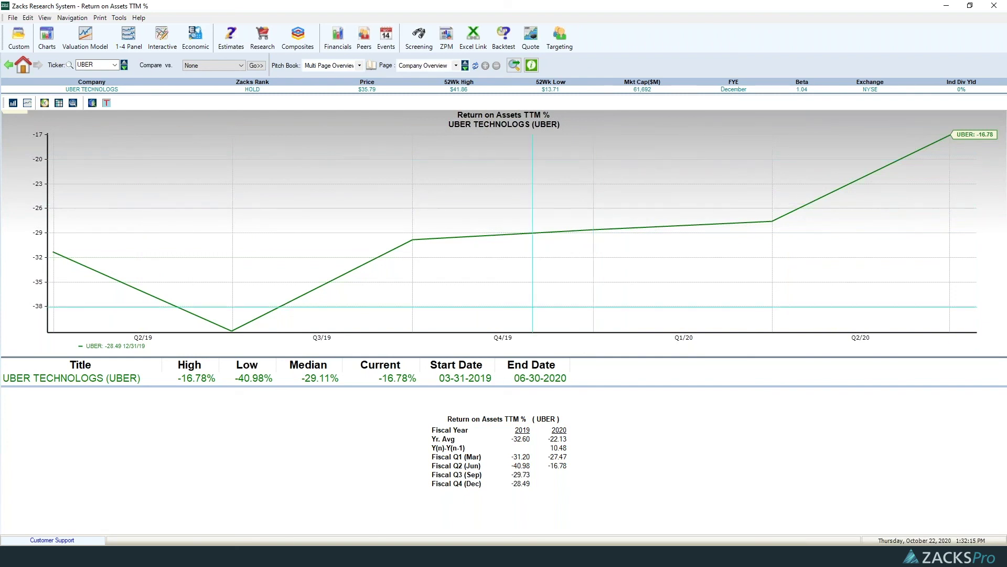
# Switch the Return on Assets TTM % chart to the ticker SNOW.
pyautogui.moveTo(296, 556)
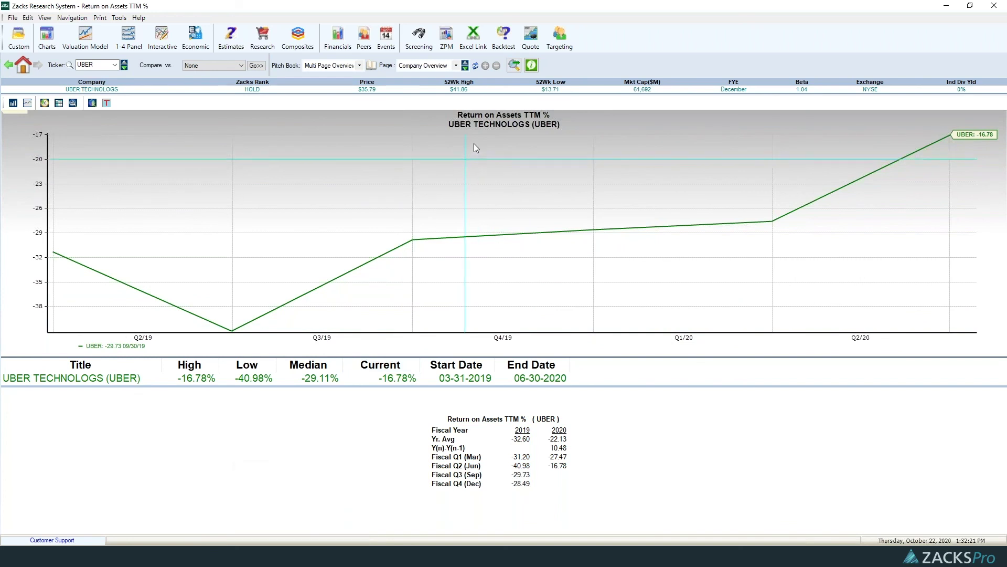
pyautogui.moveTo(487, 125)
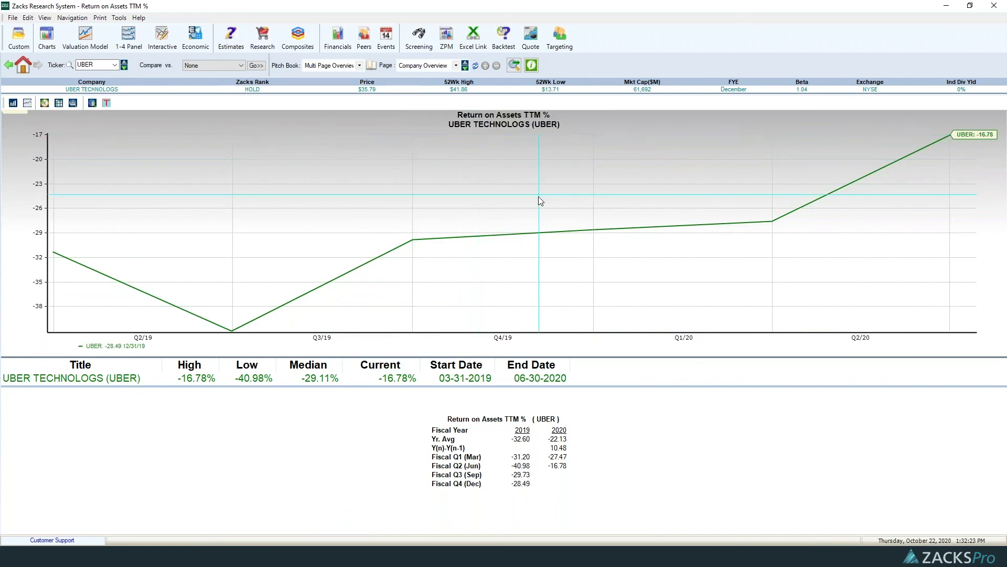
pyautogui.write('SNOW')
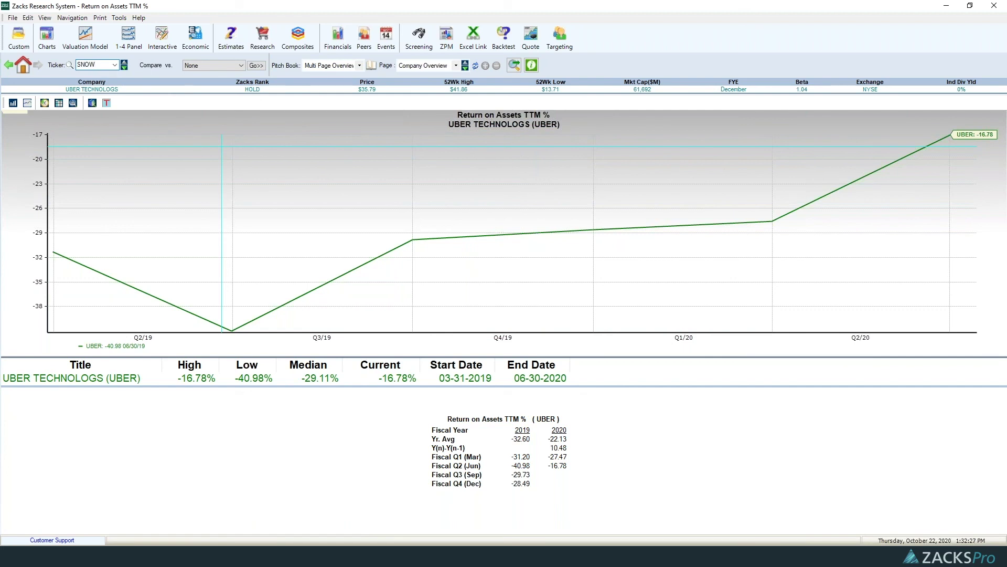
pyautogui.press('Return')
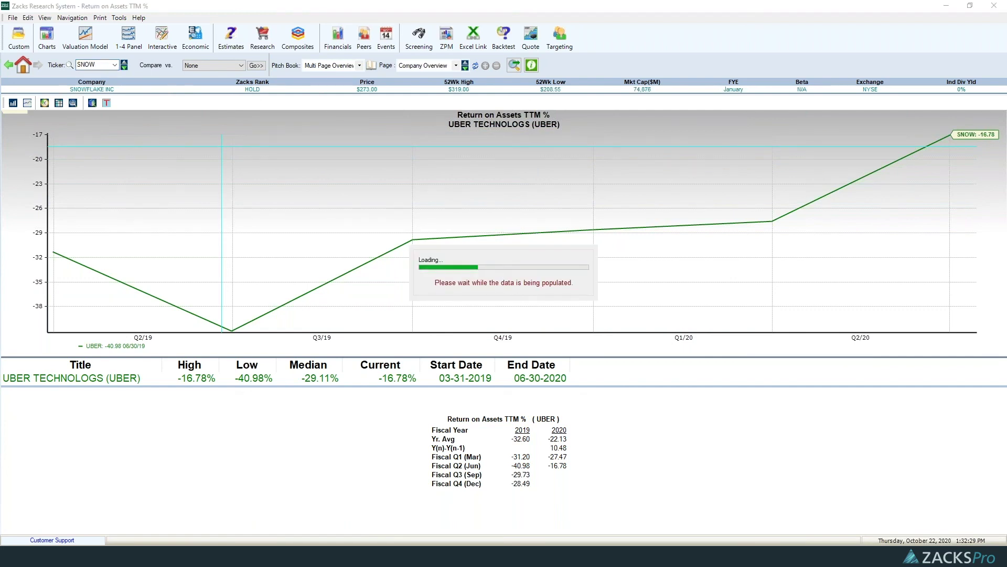